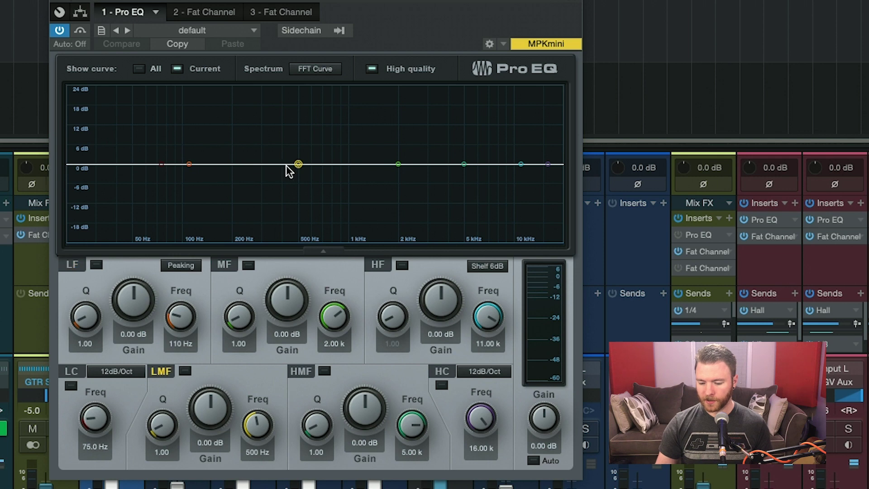
- Boost the low-mid band, show the All curve, and cut the mid band near 2 kHz
left_click_drag(299, 164, 297, 129)
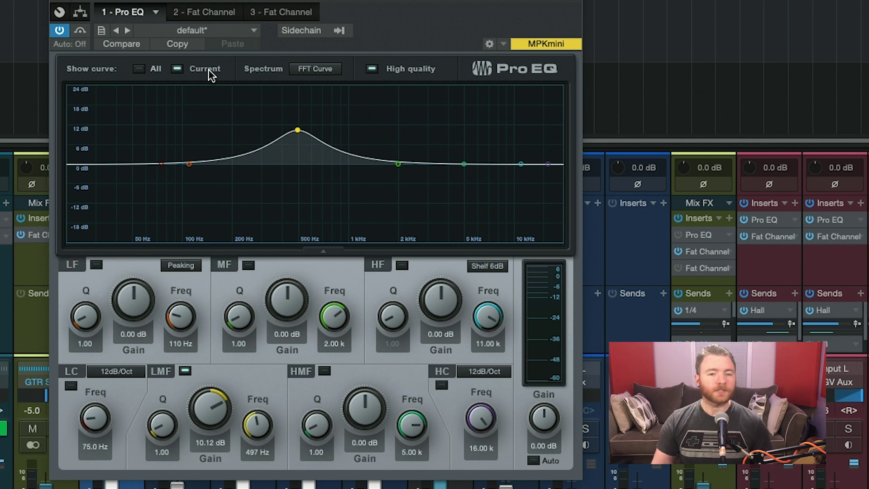
left_click(152, 74)
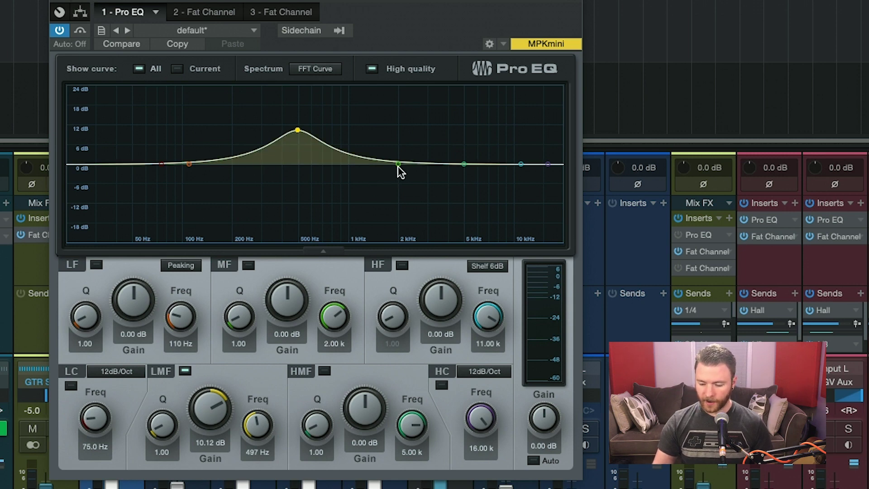
left_click_drag(398, 165, 399, 202)
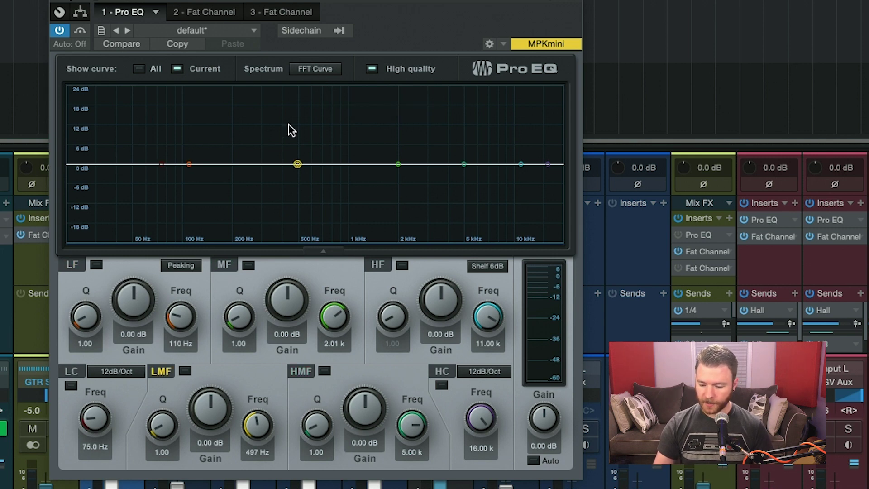
- Turn the analyzer off, then preview it as Third Octave bars during playback
left_click(321, 75)
left_click(352, 86)
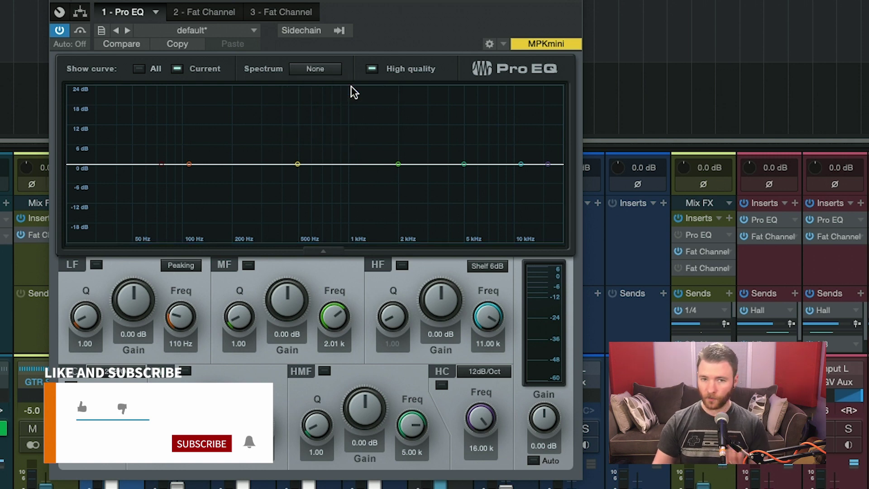
left_click(322, 72)
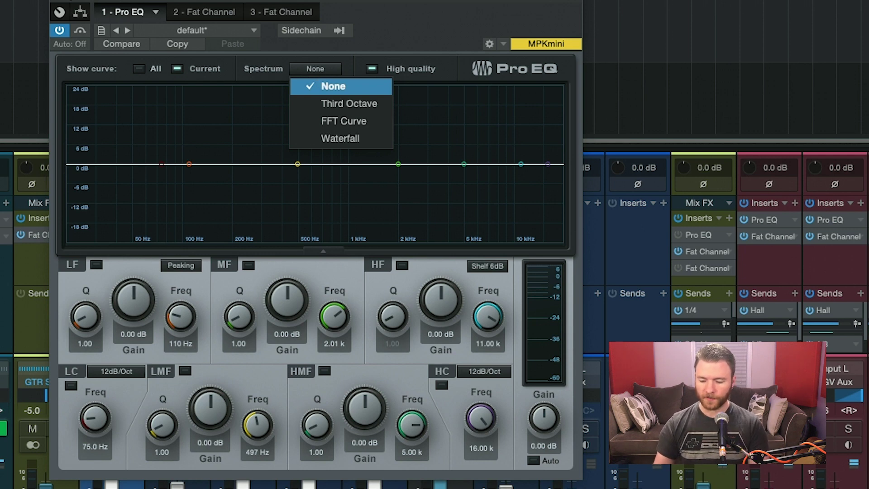
left_click(349, 104)
key("space")
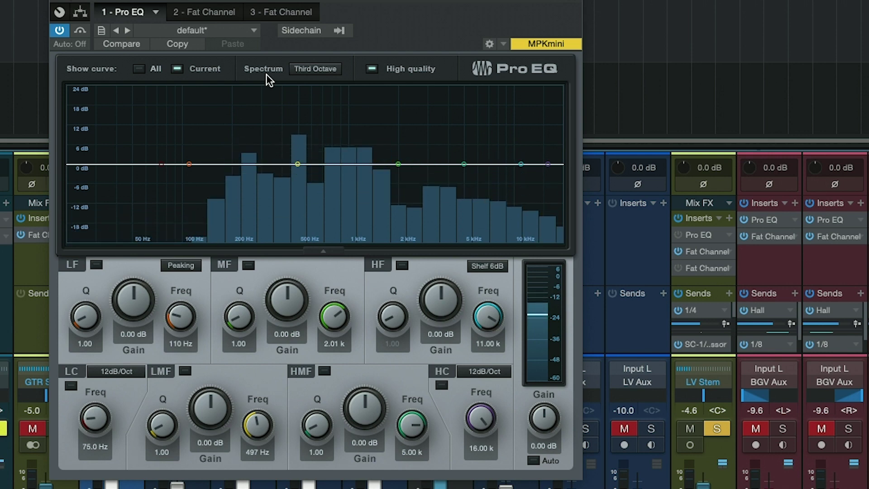
key("space")
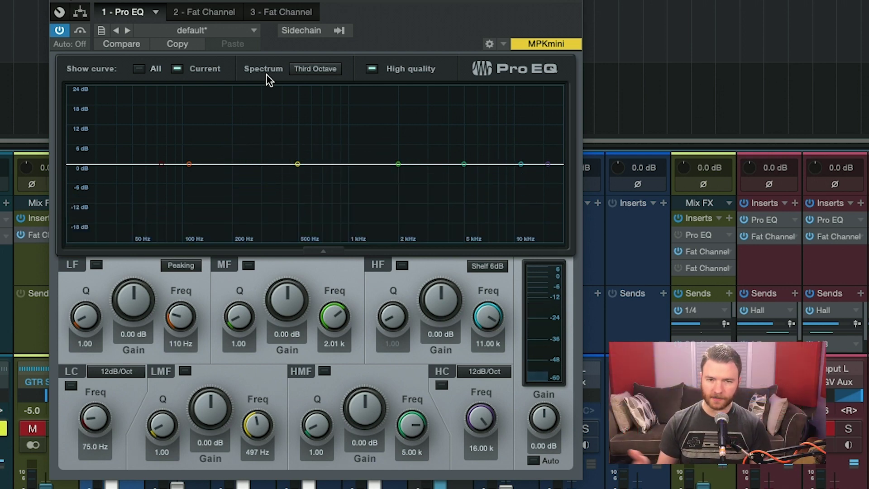
- Preview the analyzer in FFT Curve view during playback
left_click(318, 71)
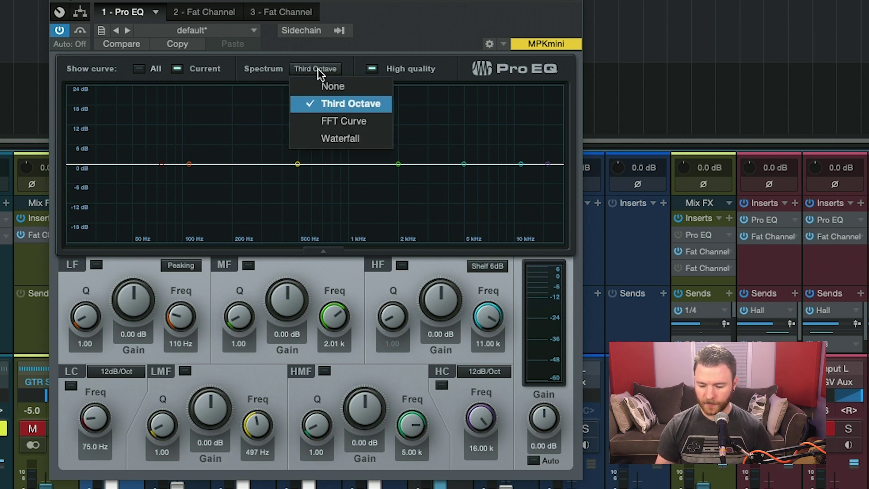
left_click(322, 120)
key("space")
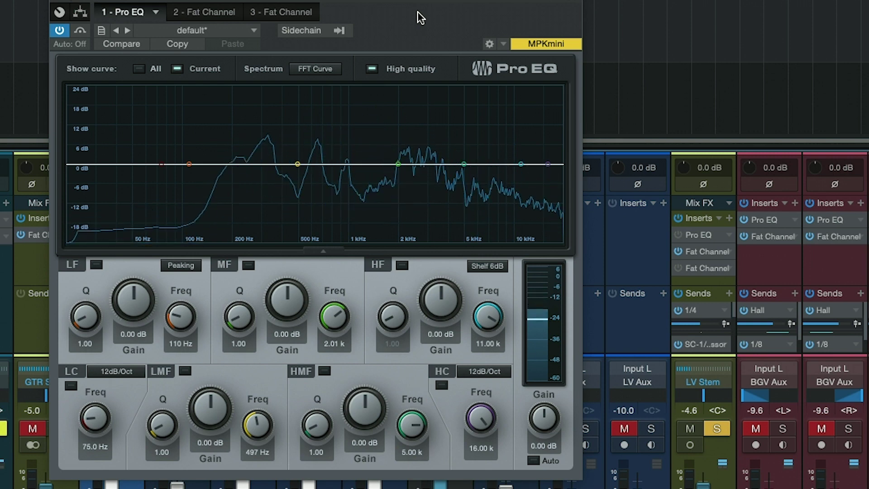
key("space")
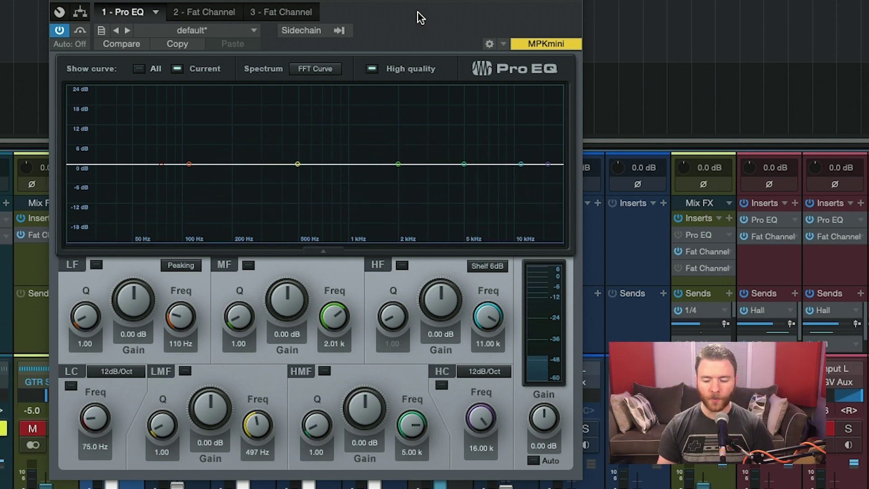
- Switch the analyzer to Waterfall and watch it fill during playback
left_click(316, 69)
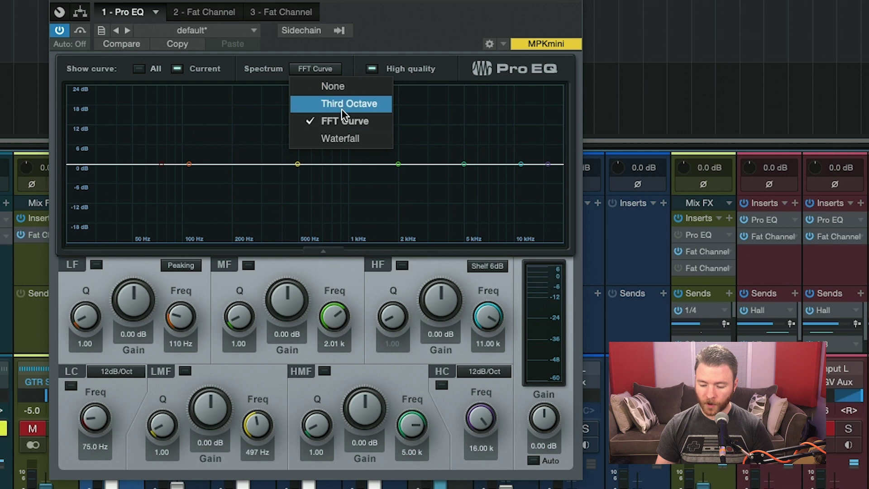
left_click(344, 138)
key("space")
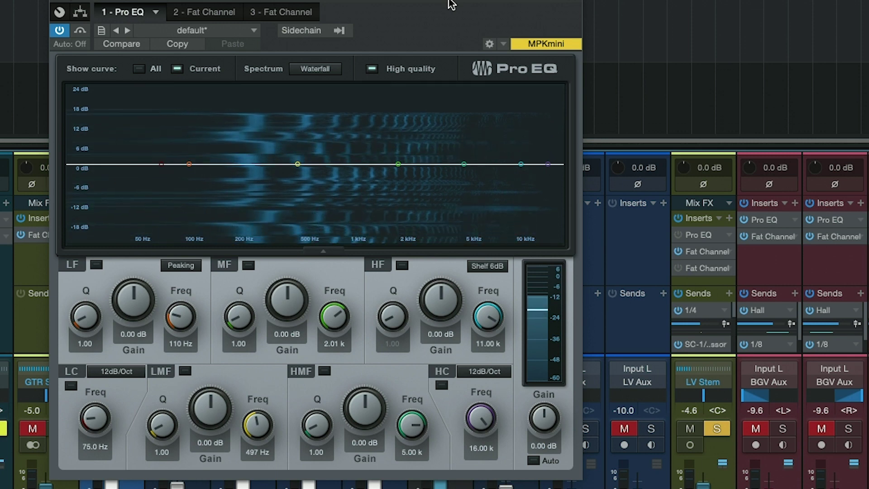
key("space")
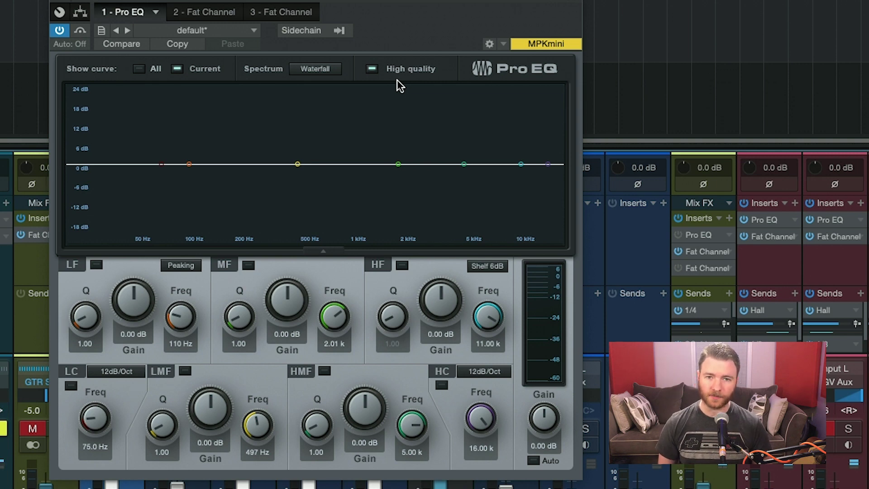
- Switch the Spectrum display from Waterfall back to FFT Curve
left_click(295, 69)
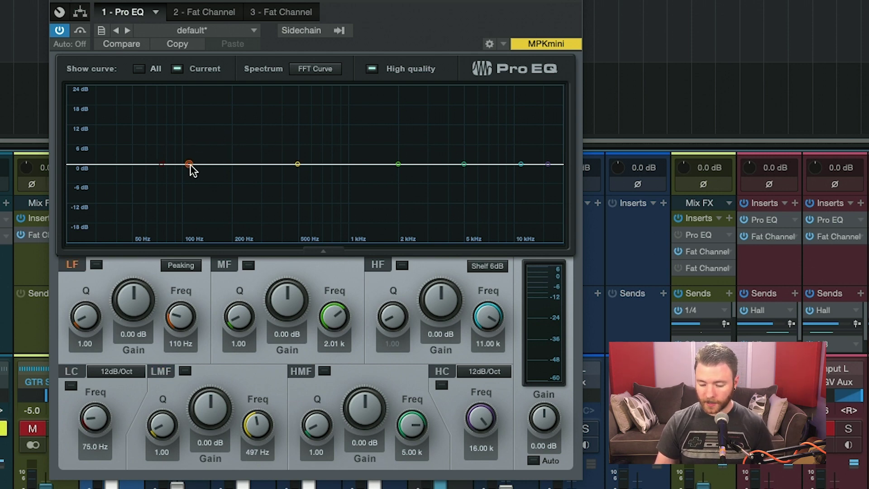
- Boost the LF band near 130 Hz, raise its Q, then reset the band to flat defaults
left_click_drag(190, 166, 207, 134)
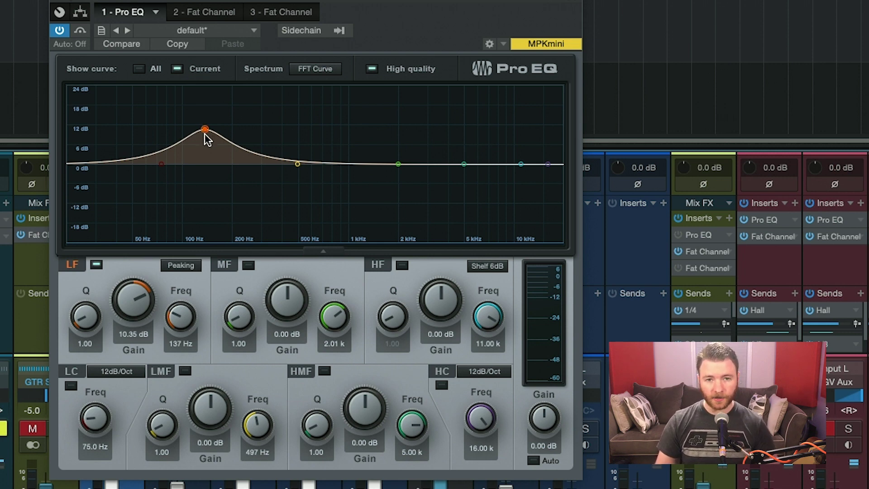
scroll(206, 138, "down", 3)
scroll(206, 137, "up", 8)
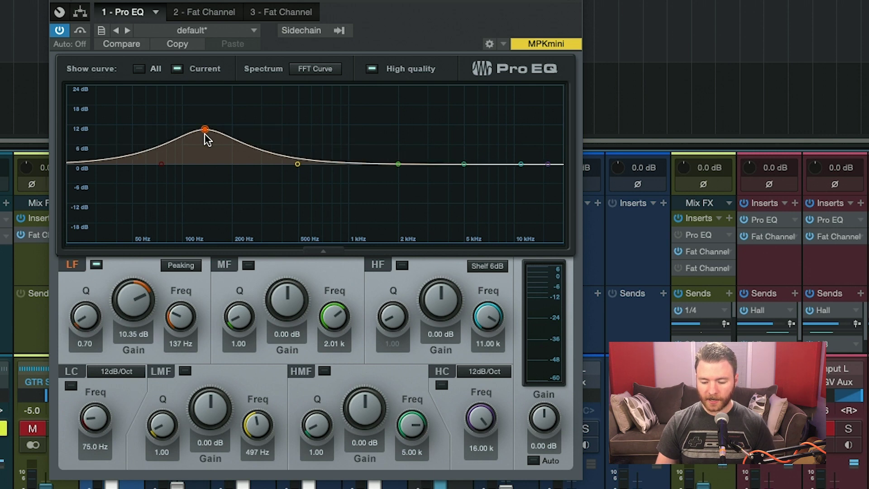
scroll(207, 138, "up", 8)
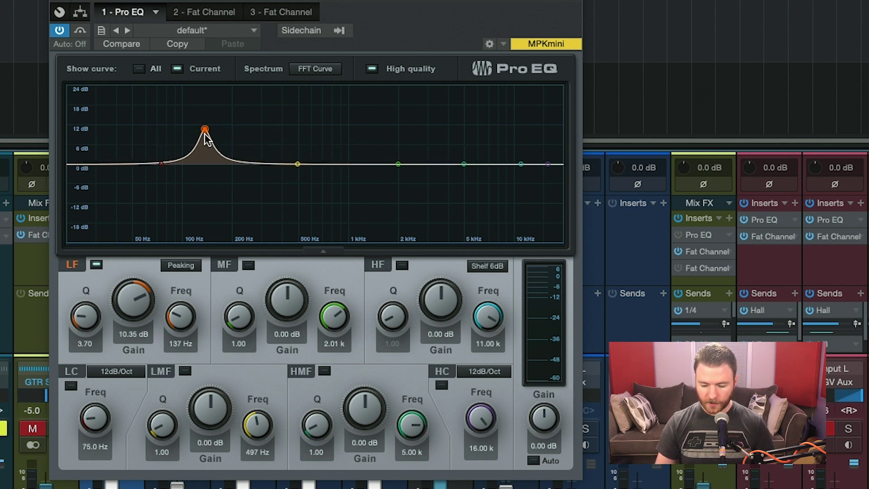
double_click(205, 132)
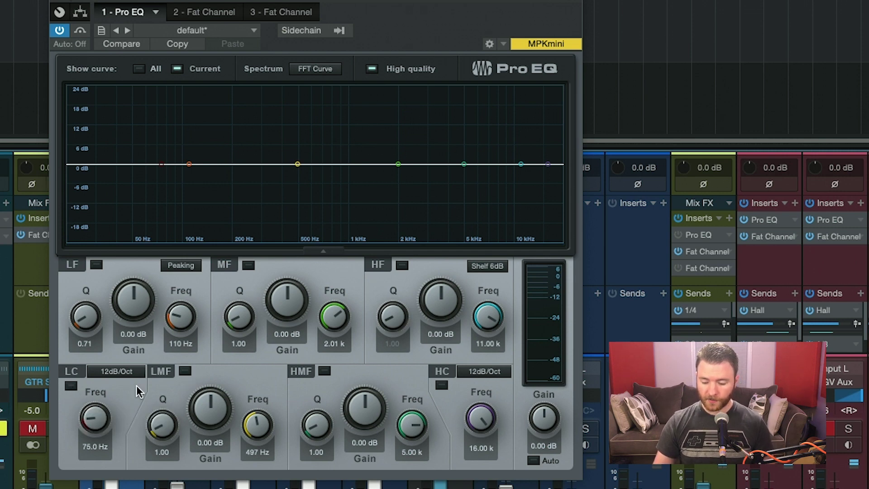
left_click(71, 386)
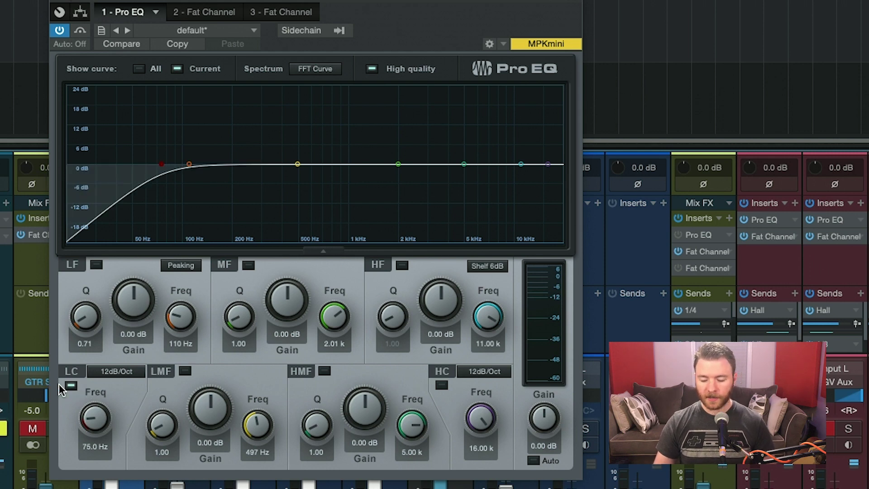
left_click(70, 385)
left_click(71, 385)
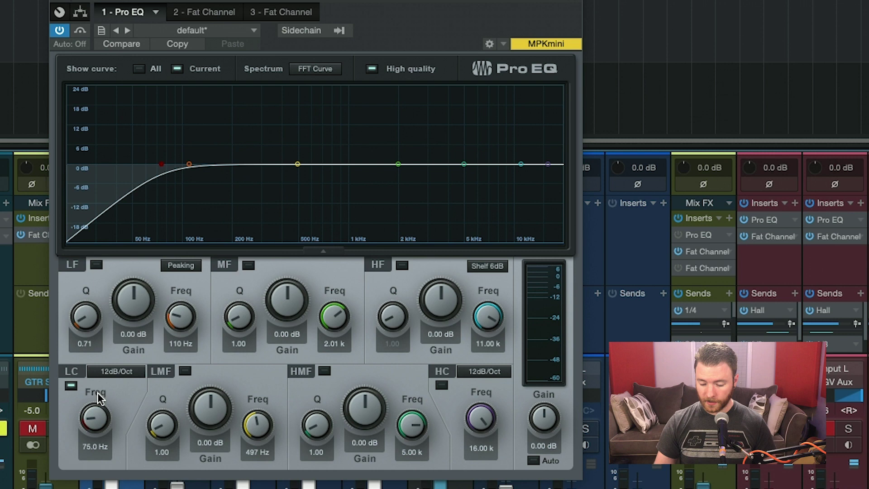
mouse_move(96, 426)
left_mouse_down()
mouse_move(96, 385)
mouse_move(96, 421)
left_mouse_up()
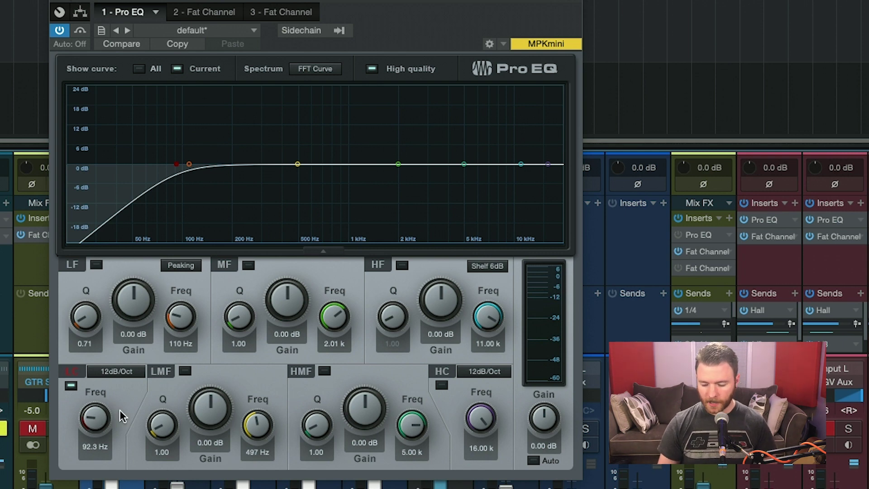
left_click(129, 373)
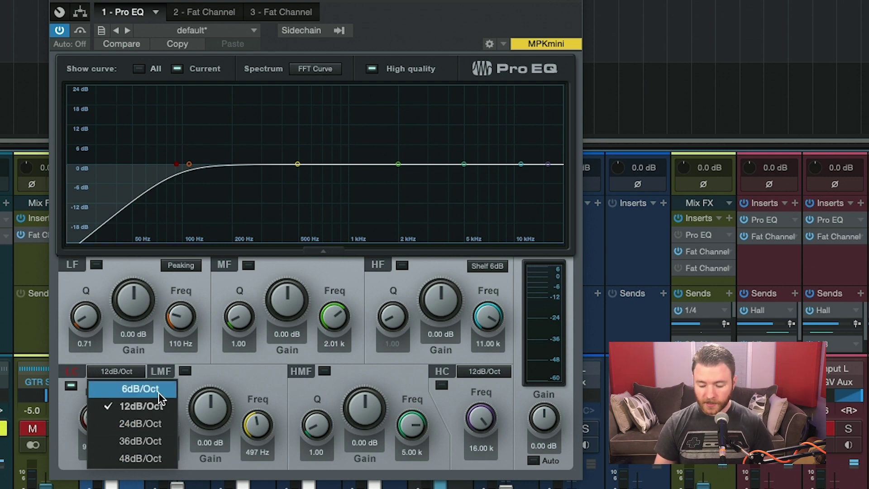
left_click(140, 389)
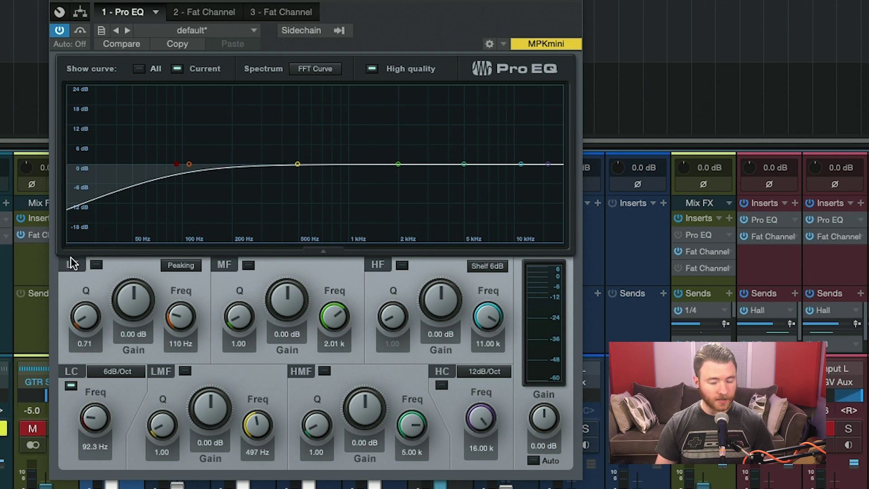
left_click(135, 369)
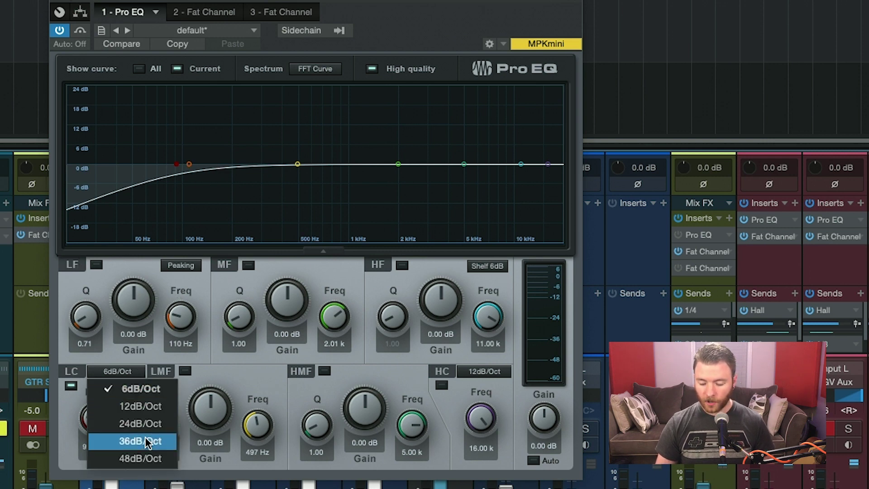
left_click(147, 458)
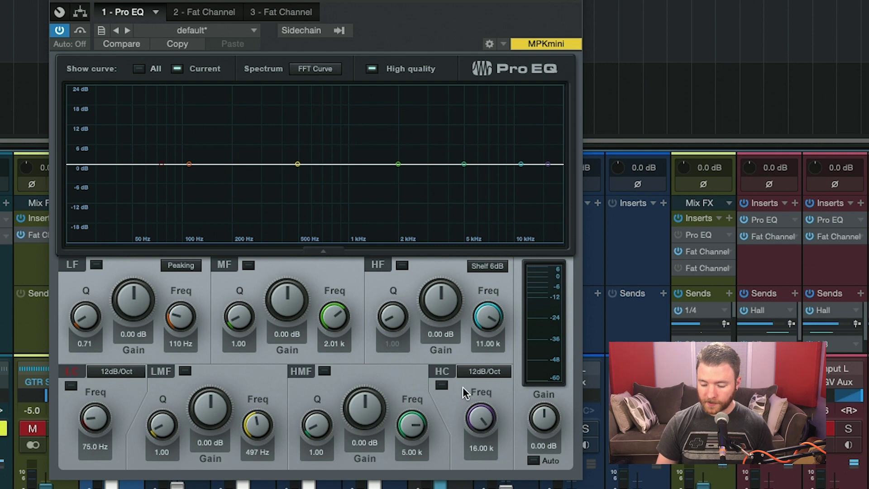
- Enable a 7.23 kHz high cut, try 48 and 36 dB/Oct slopes, then undo it
left_click(442, 386)
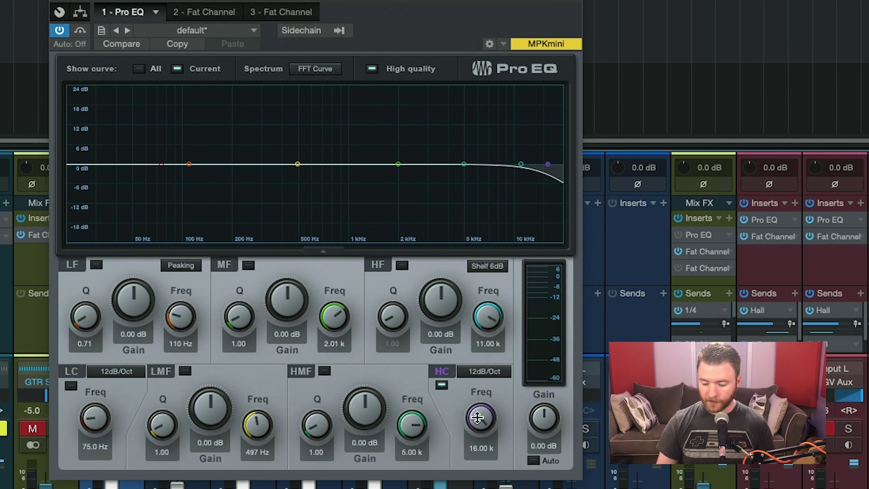
left_click_drag(478, 417, 481, 437)
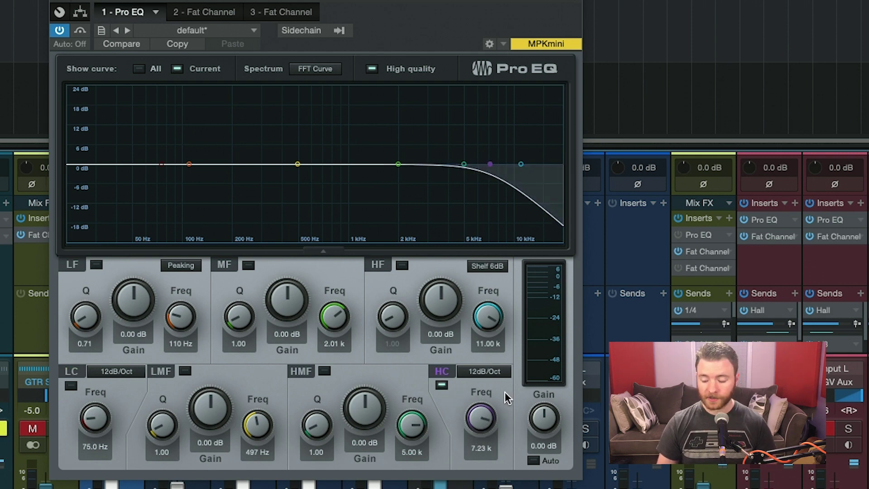
left_click(493, 371)
left_click(494, 458)
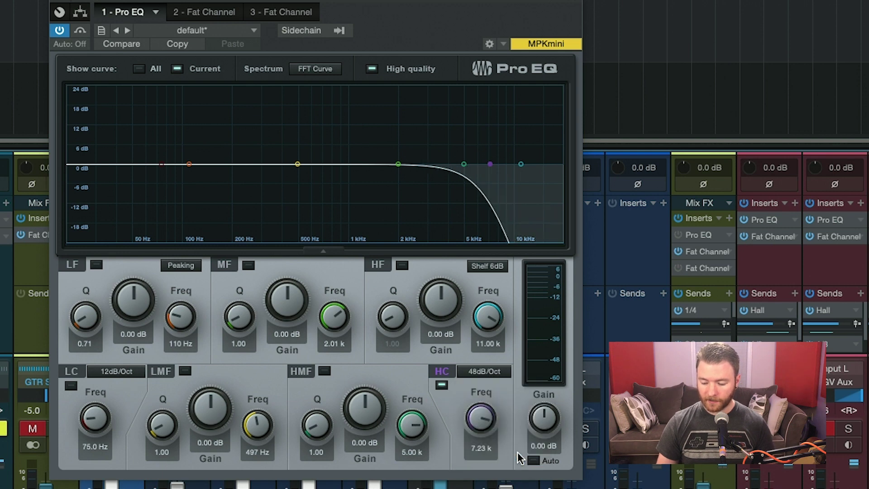
left_click(493, 372)
left_click(493, 433)
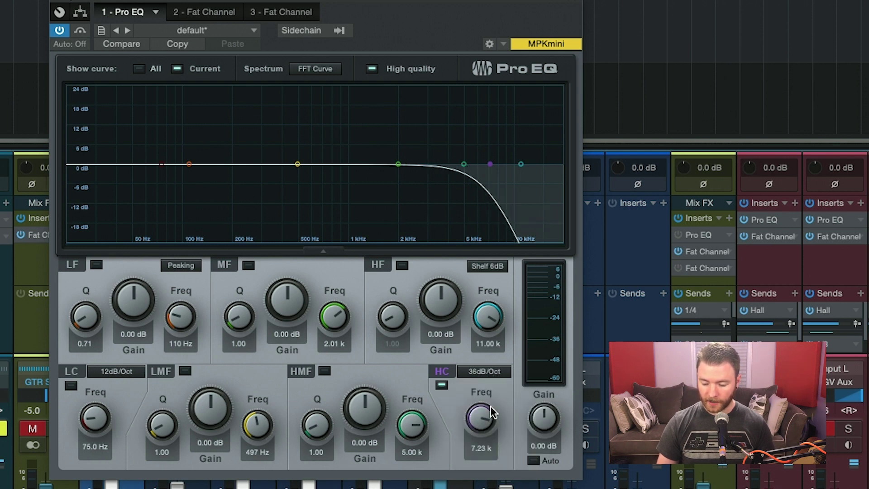
key("ctrl+z")
key("ctrl+z")
key("ctrl+z")
key("ctrl+z")
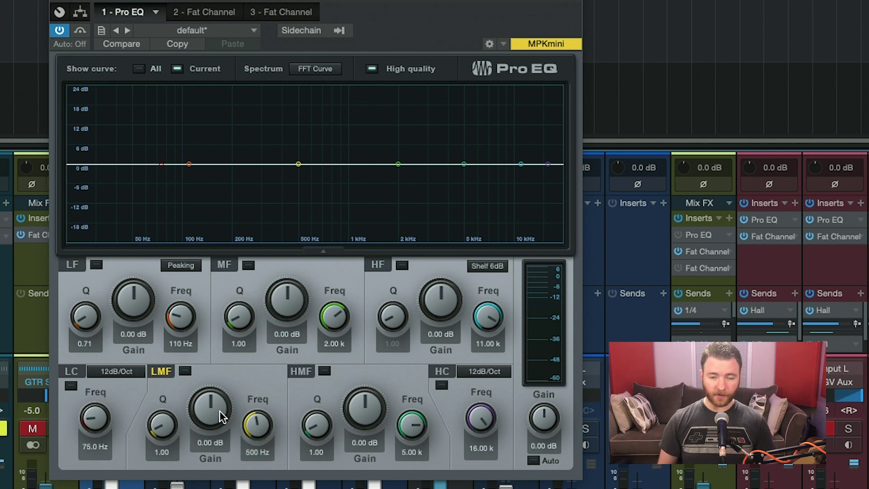
left_click_drag(219, 411, 223, 486)
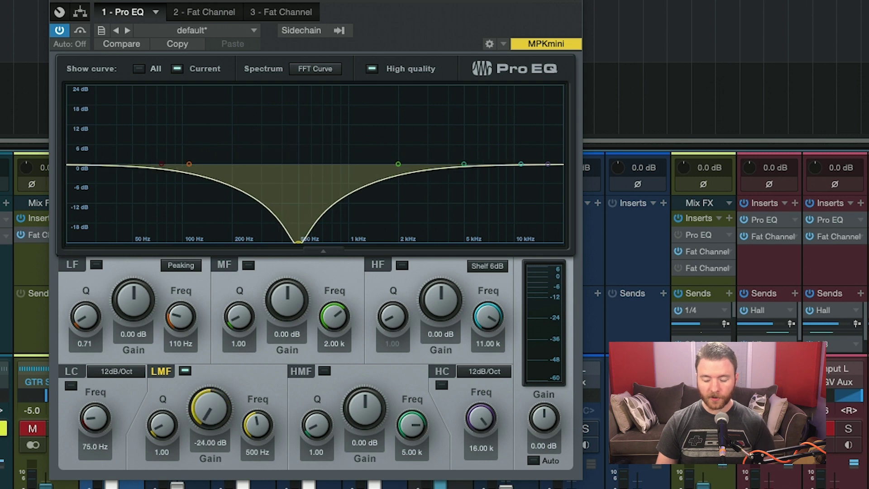
double_click(208, 447)
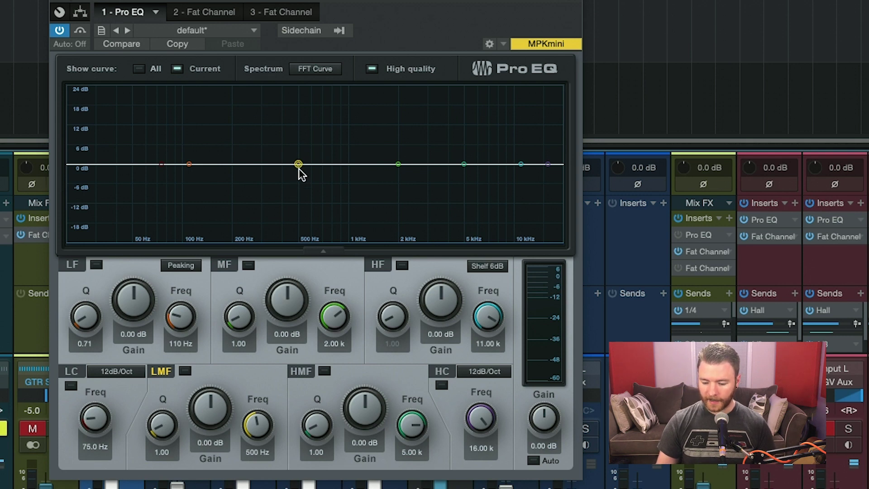
- Enter 4 in the LMF Gain field for a 4.00 dB boost at 500 Hz
mouse_move(298, 164)
left_mouse_down()
mouse_move(297, 148)
mouse_move(296, 167)
left_mouse_up()
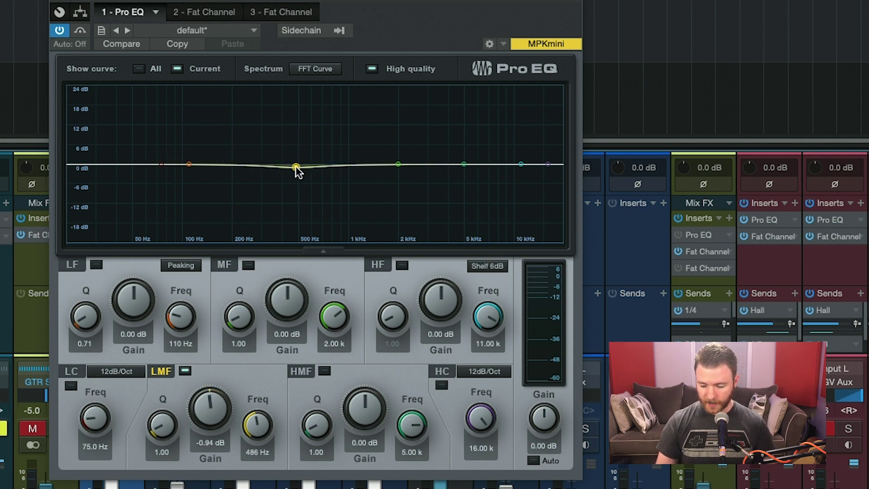
double_click(296, 165)
left_click(211, 443)
type("4")
key("Return")
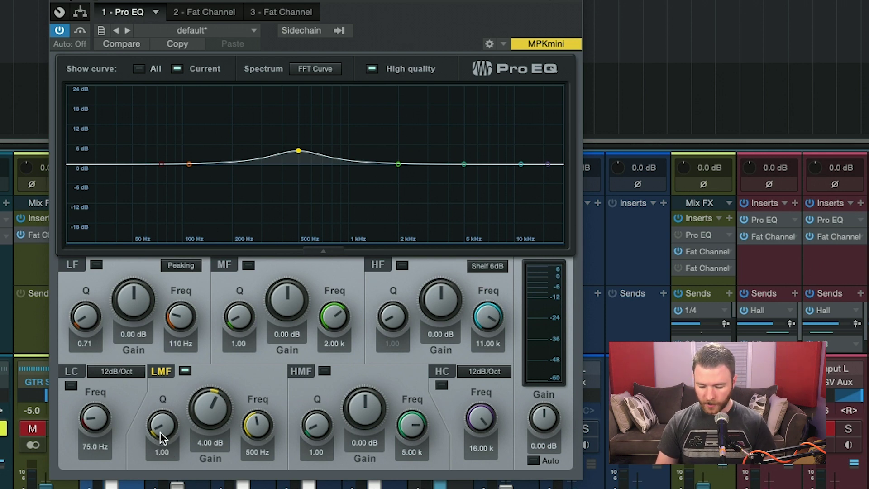
- Set the LMF Q to 24 and pull its gain down to about -11.12 dB
left_click_drag(160, 429, 161, 469)
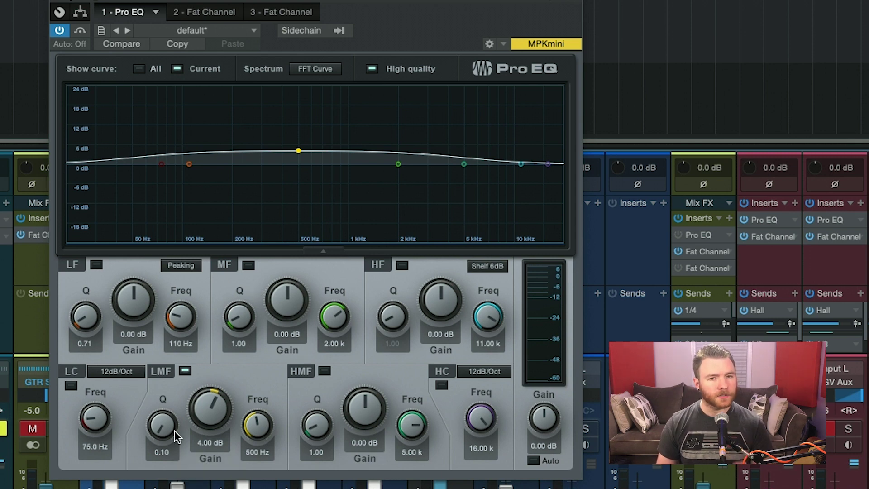
left_click_drag(156, 431, 179, 277)
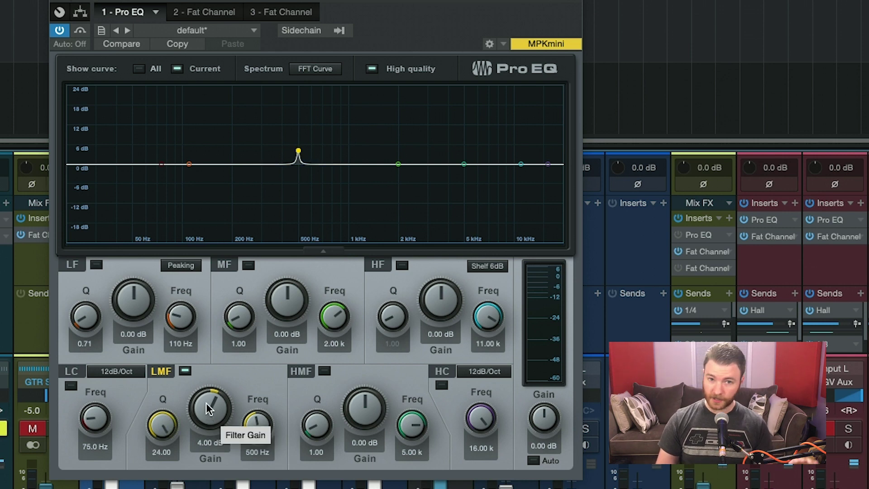
left_click_drag(208, 403, 203, 452)
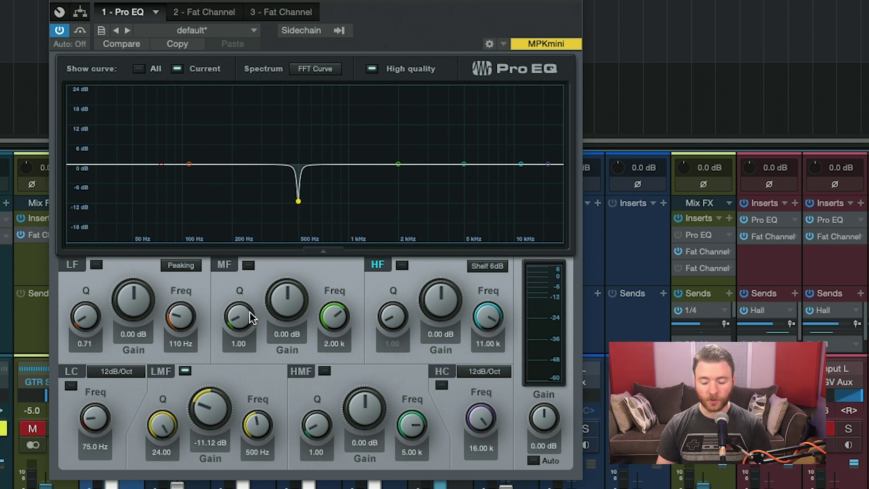
- Change the LF band type to Shelf 6dB, then to Shelf 24dB at 110 Hz
left_click(172, 266)
left_click(201, 300)
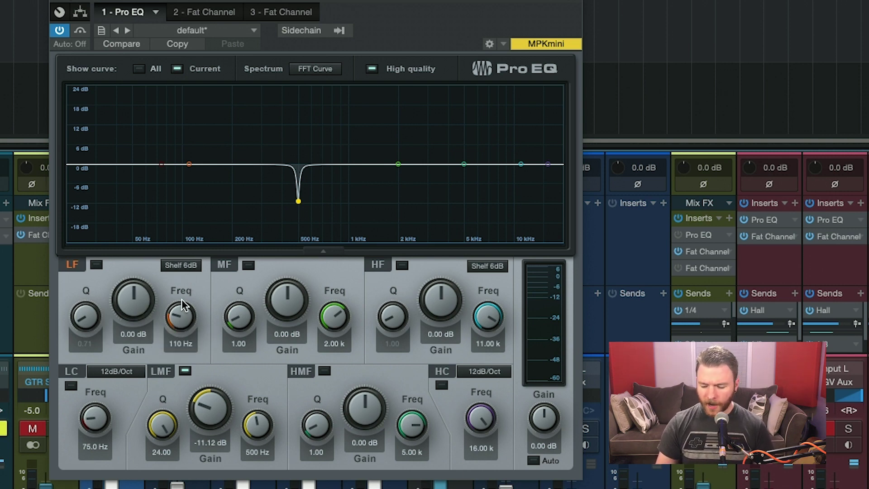
left_click(193, 265)
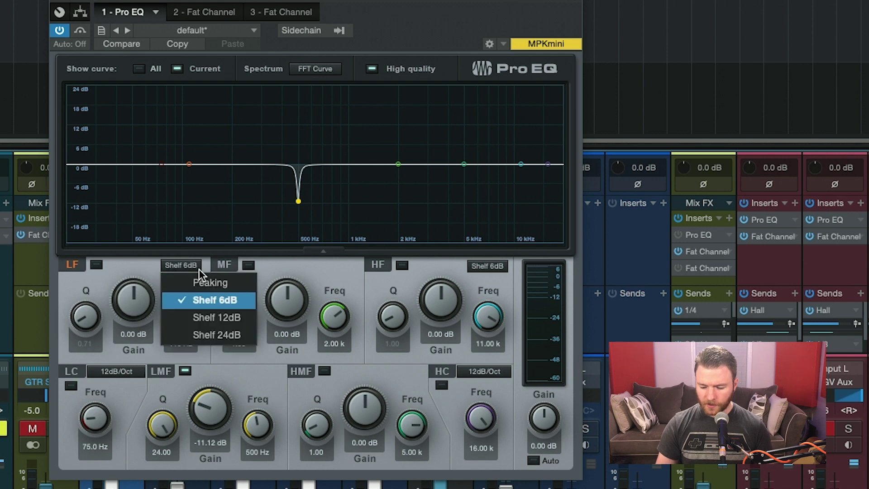
left_click(244, 334)
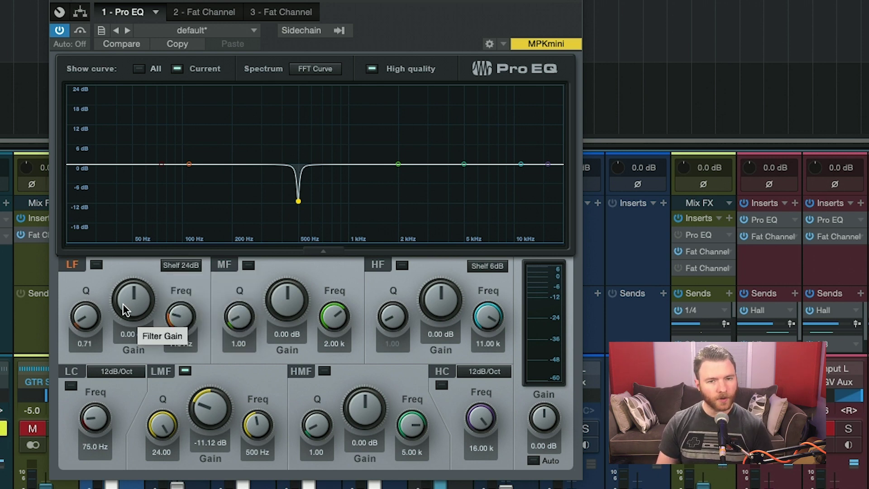
- Explore resonant low-shelf gain and Q, ending at a 6.72 dB boost with Q reset to 0.71
left_click_drag(127, 310, 125, 266)
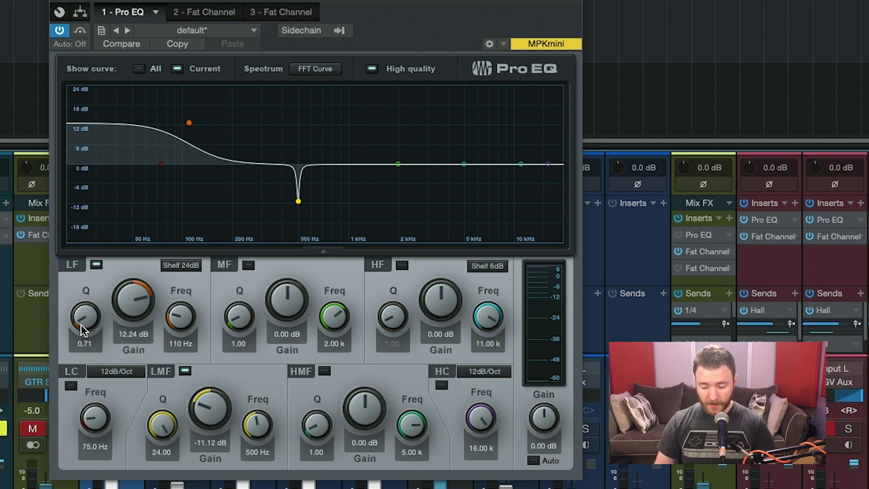
left_click_drag(82, 324, 82, 318)
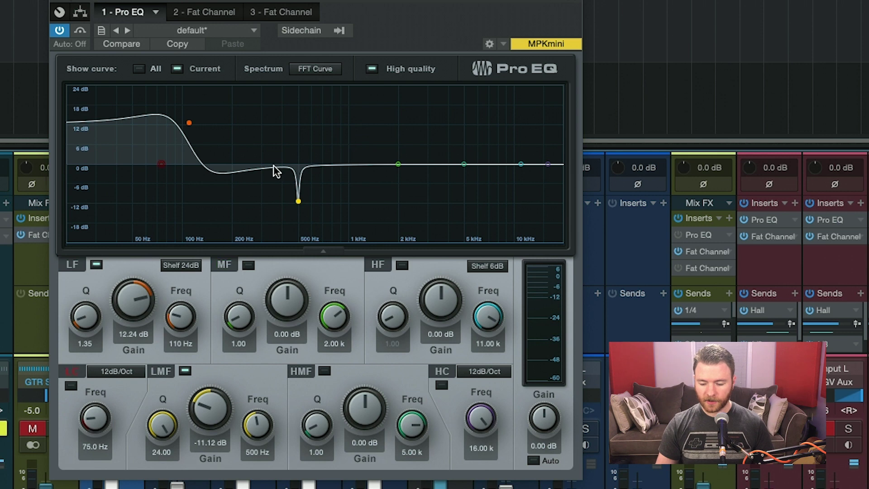
left_click_drag(124, 302, 129, 360)
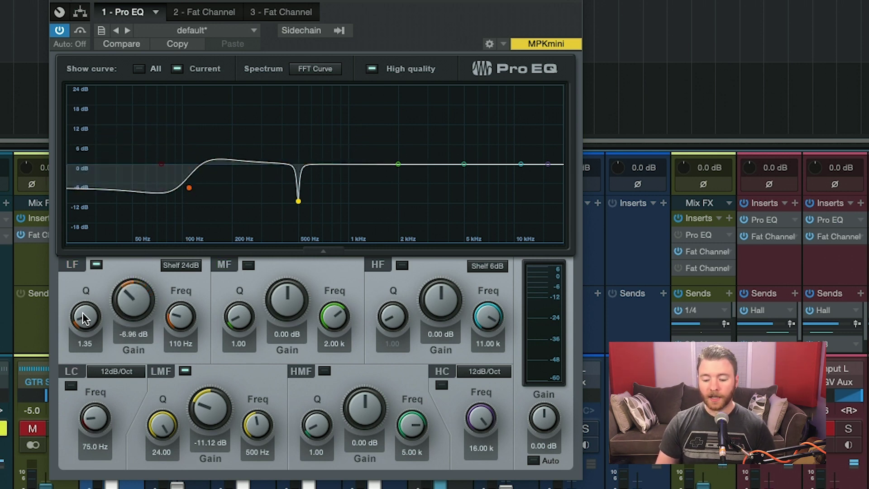
left_click_drag(86, 318, 131, 259)
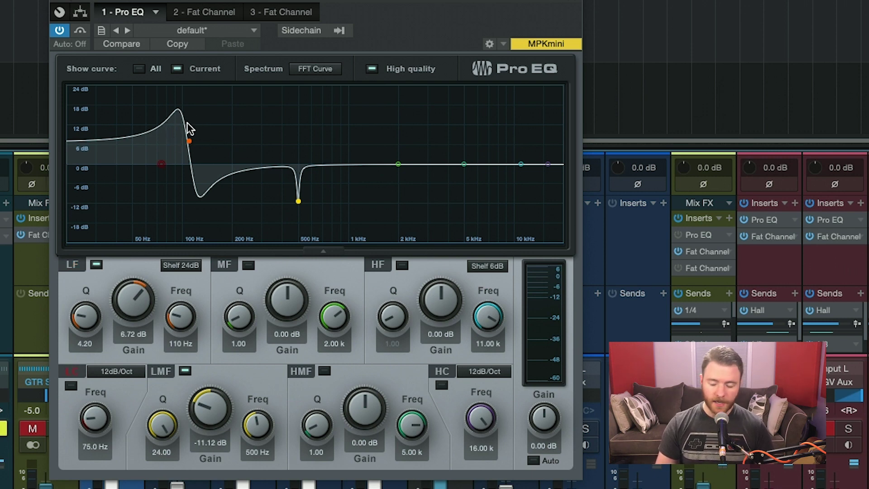
left_click(86, 321, "alt")
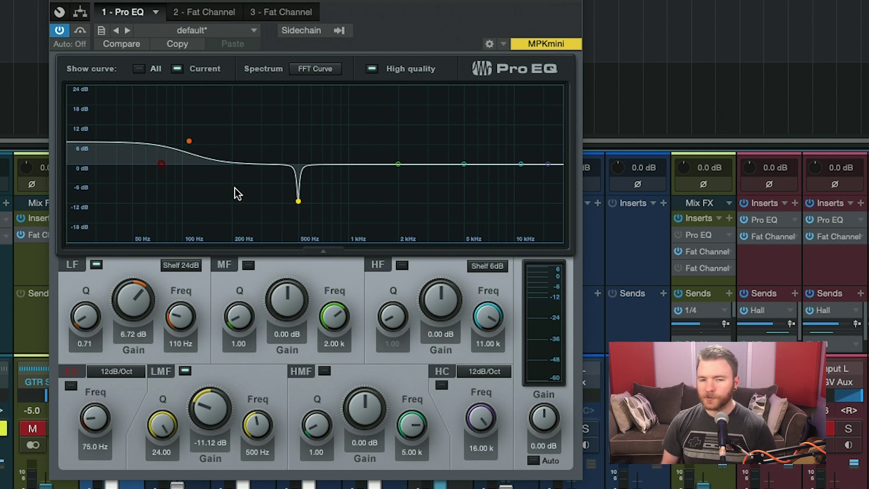
- Move the low shelf to 60 Hz and raise its Q for a resonant bump
left_click(182, 343)
type("60")
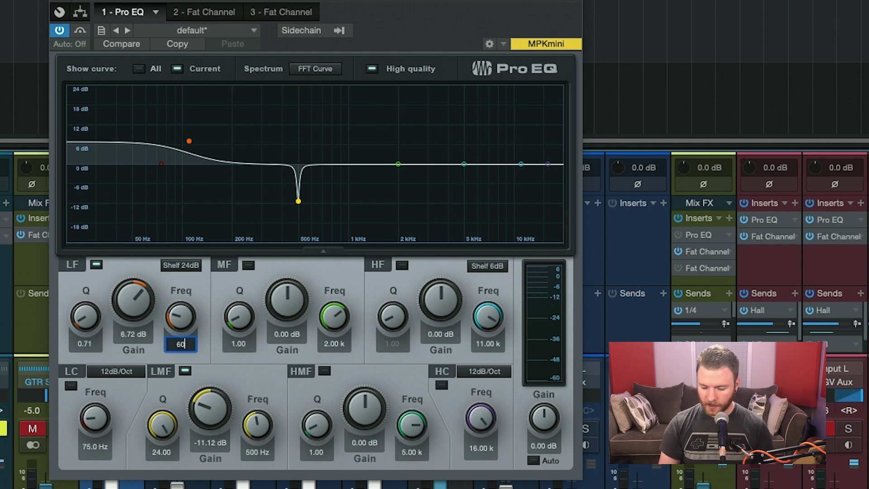
key("Return")
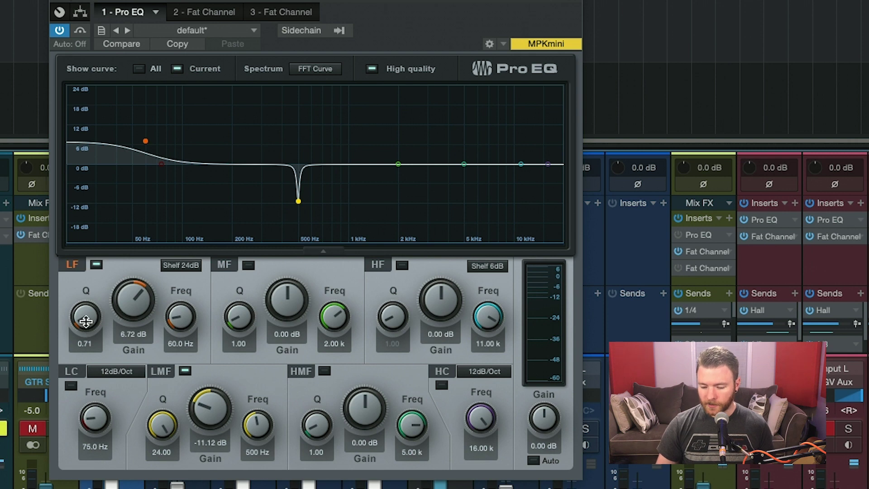
left_click(86, 321)
left_click_drag(86, 321, 86, 316)
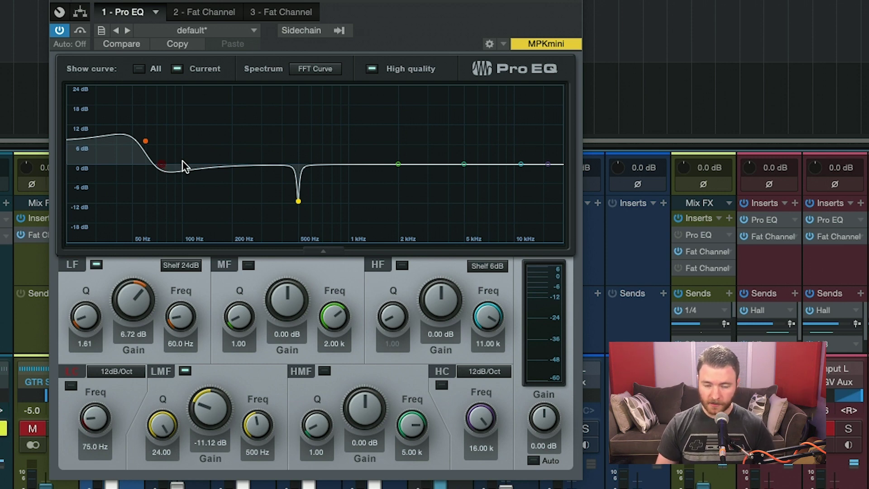
- Make the HF band a Shelf 12dB, boost it above 5 kHz and add resonance
left_click(487, 266)
left_click(502, 317)
left_click_drag(442, 302, 442, 283)
mouse_move(397, 313)
left_mouse_down()
mouse_move(385, 302)
mouse_move(384, 316)
left_mouse_up()
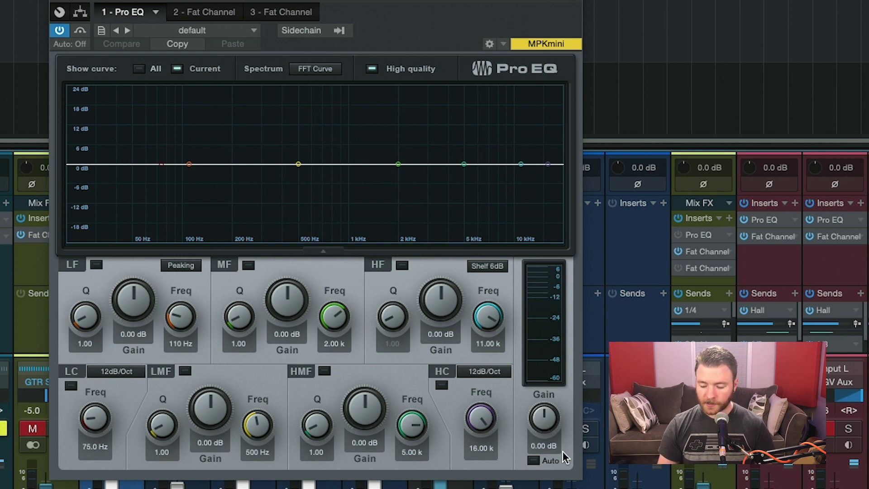
- Turn on Auto output gain under the Pro EQ's Gain knob
left_click(534, 460)
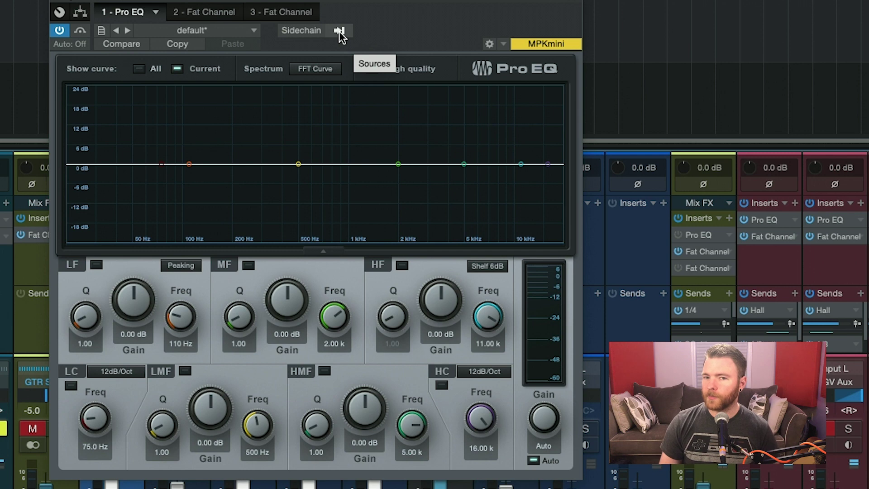
- Choose 46 GTR Aux as the Pro EQ's sidechain source
left_click(339, 31)
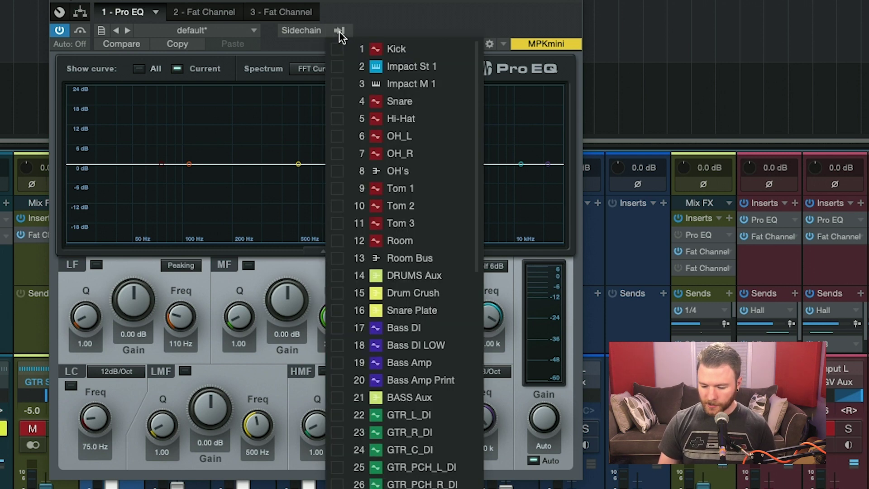
scroll(370, 226, "down", 5)
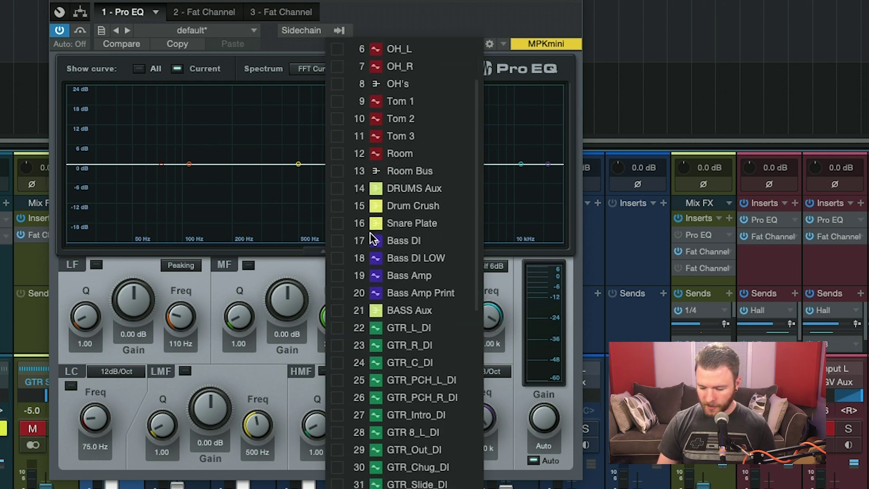
scroll(404, 379, "down", 4)
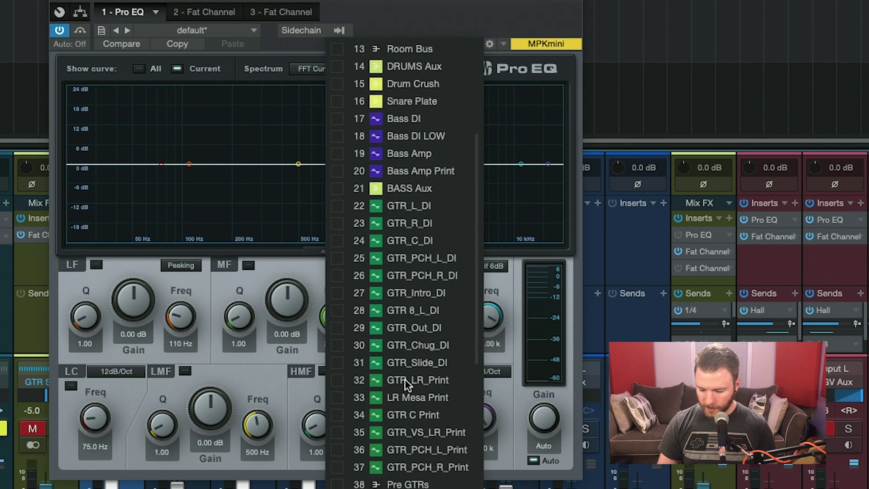
scroll(403, 430, "down", 1)
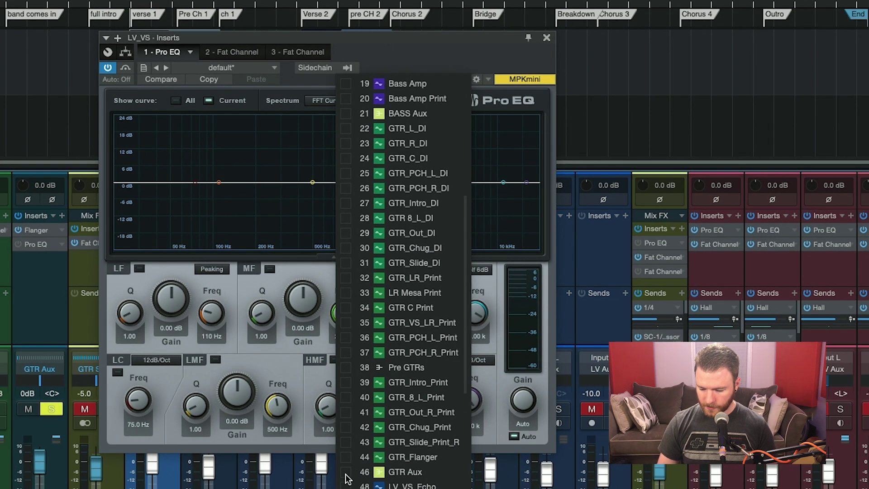
left_click(346, 472)
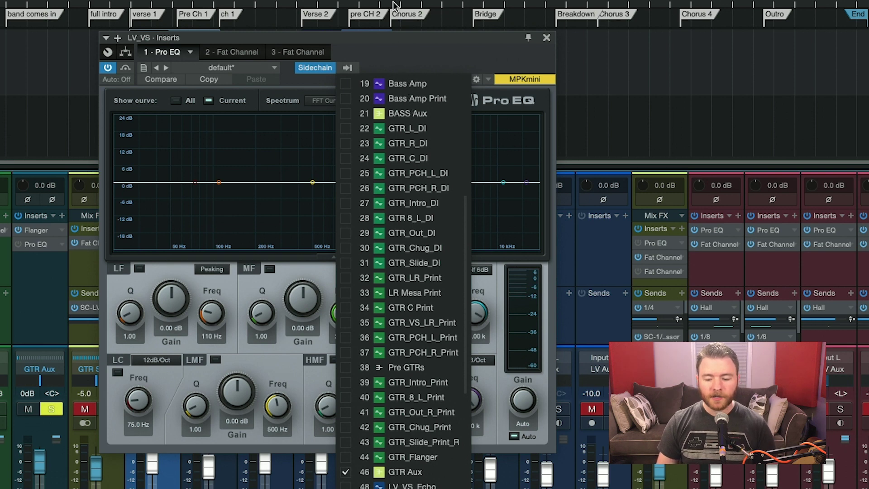
left_click(405, 60)
- Solo GTR Stem and play briefly so both spectra show in the Pro EQ
left_click_drag(383, 91, 434, 81)
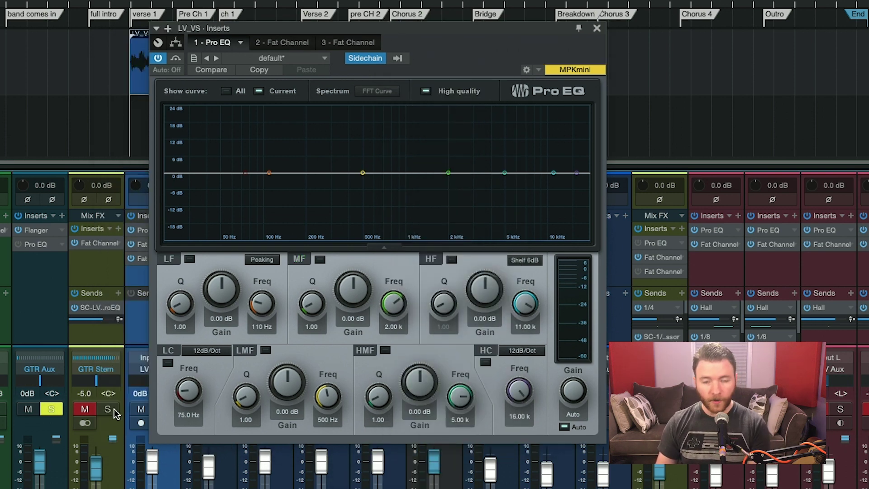
left_click(108, 409)
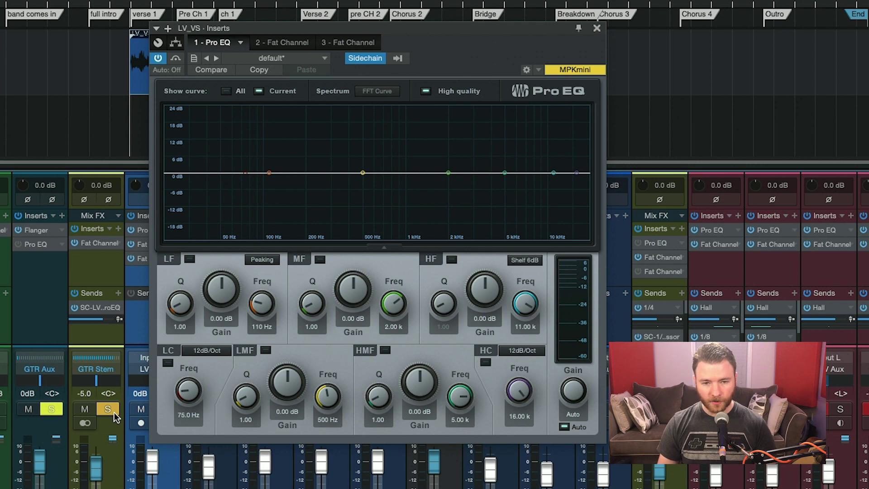
key("space")
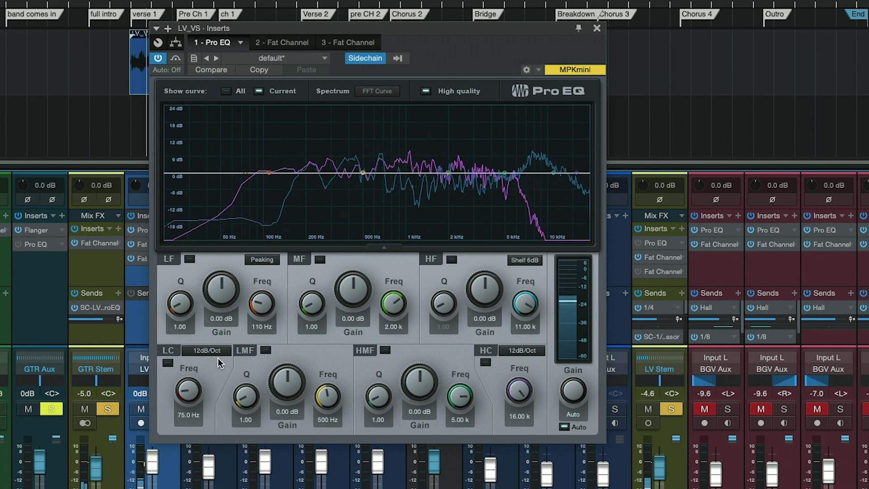
key("space")
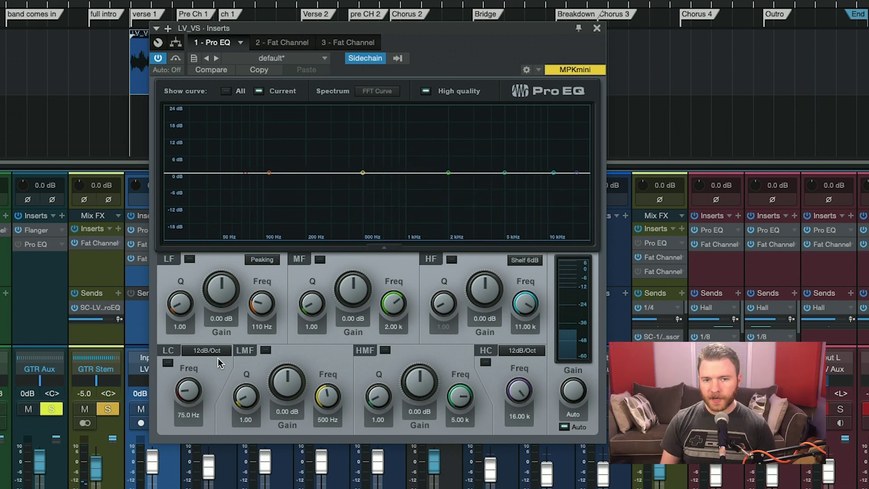